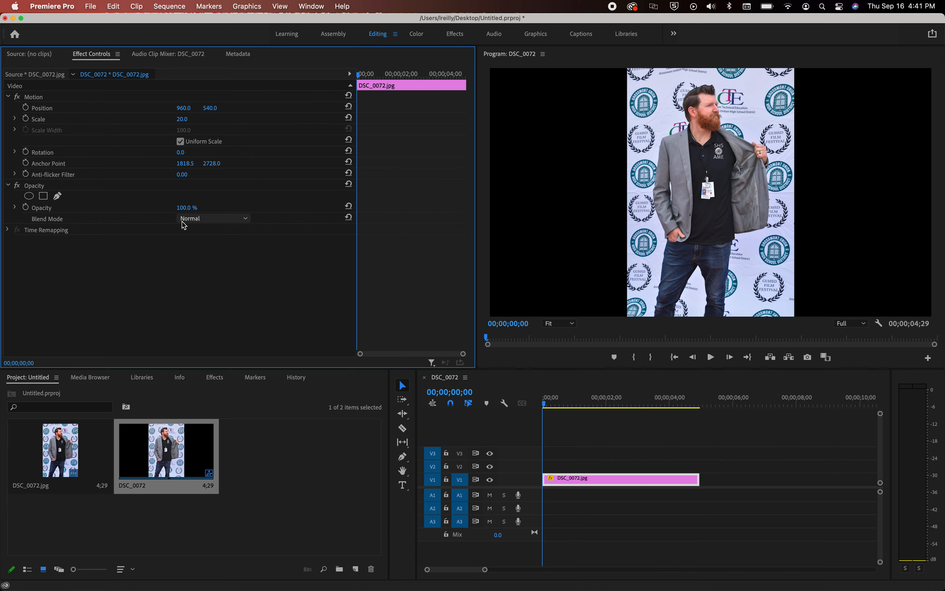
mouse_move(186, 210)
left_mouse_down()
mouse_move(145, 210)
mouse_move(186, 210)
left_mouse_up()
mouse_move(181, 121)
left_mouse_down()
mouse_move(199, 120)
mouse_move(171, 121)
mouse_move(181, 121)
left_mouse_up()
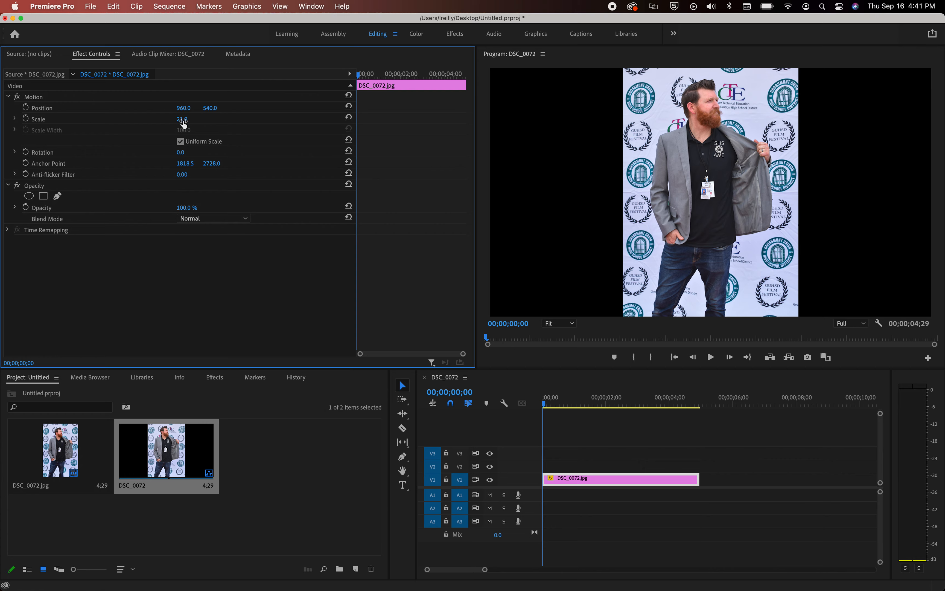
mouse_move(182, 118)
left_mouse_down()
mouse_move(195, 119)
mouse_move(172, 119)
mouse_move(182, 119)
left_mouse_up()
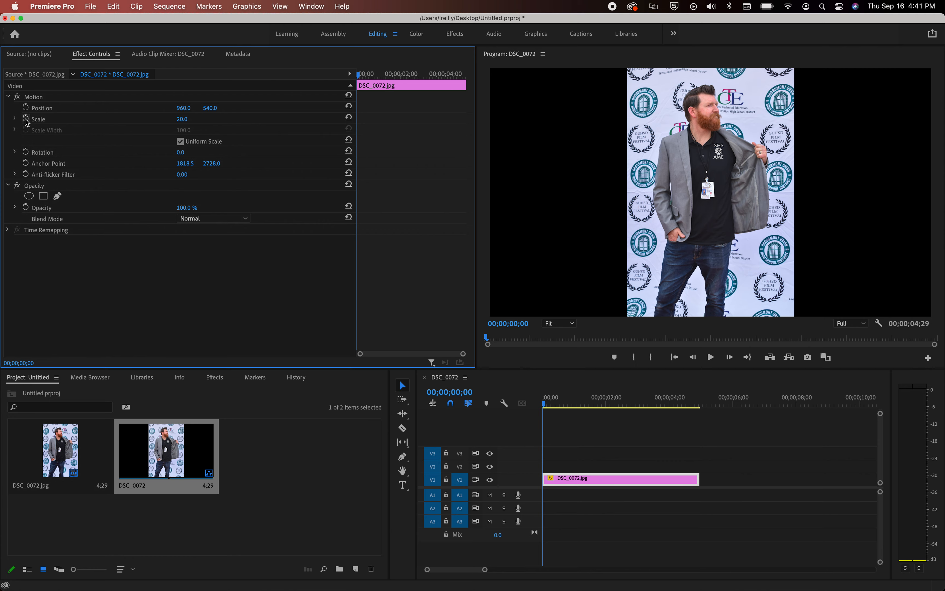
Step: Turn on Scale keyframing for the DSC_0072.jpg clip at 00;00;00;21 to set the first keyframe at scale 20
left_click_drag(359, 77, 372, 74)
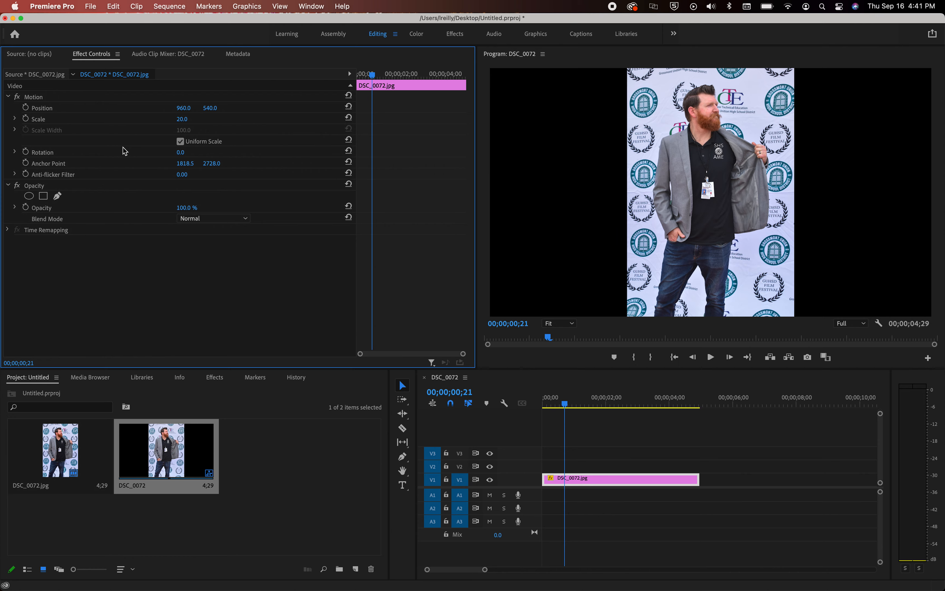
left_click(26, 119)
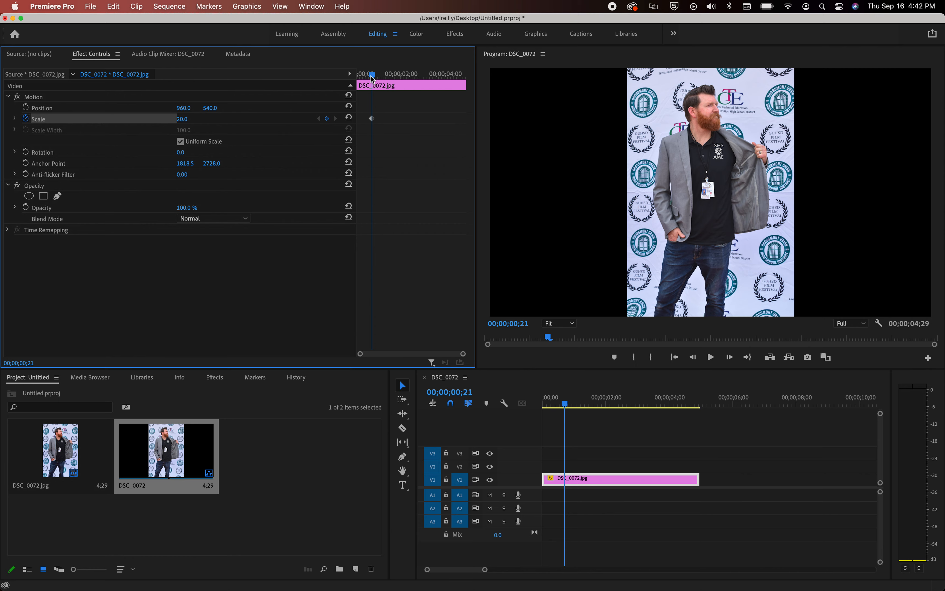
left_click_drag(373, 74, 389, 74)
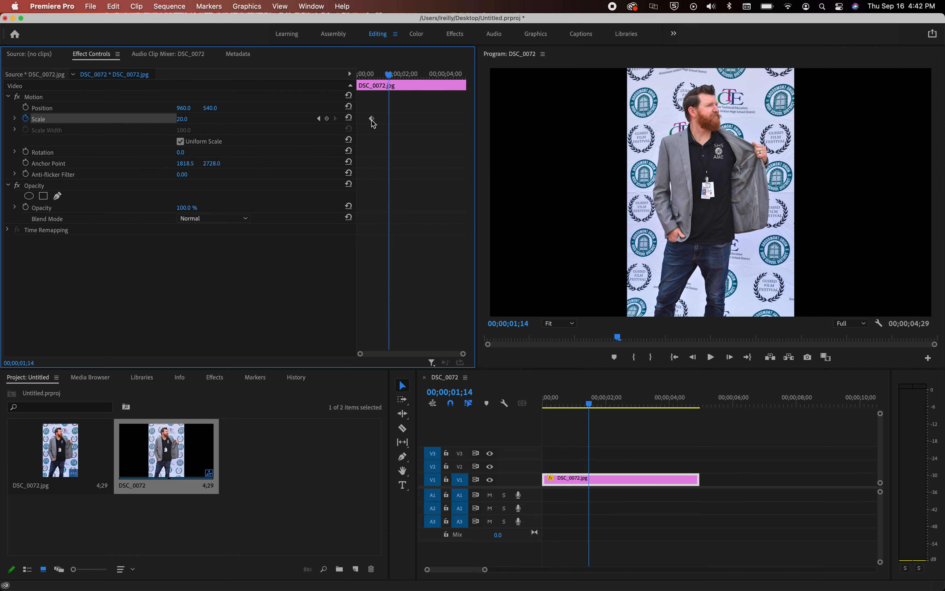
left_click_drag(392, 77, 373, 79)
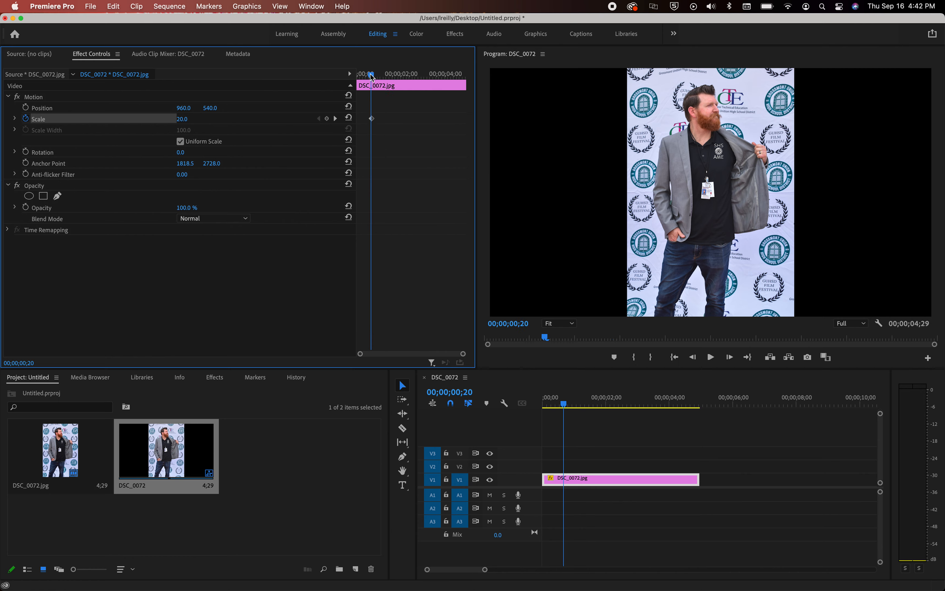
Step: Add a second Scale keyframe at 00;00;01;21 and set its scale to 36
left_click_drag(373, 76, 396, 78)
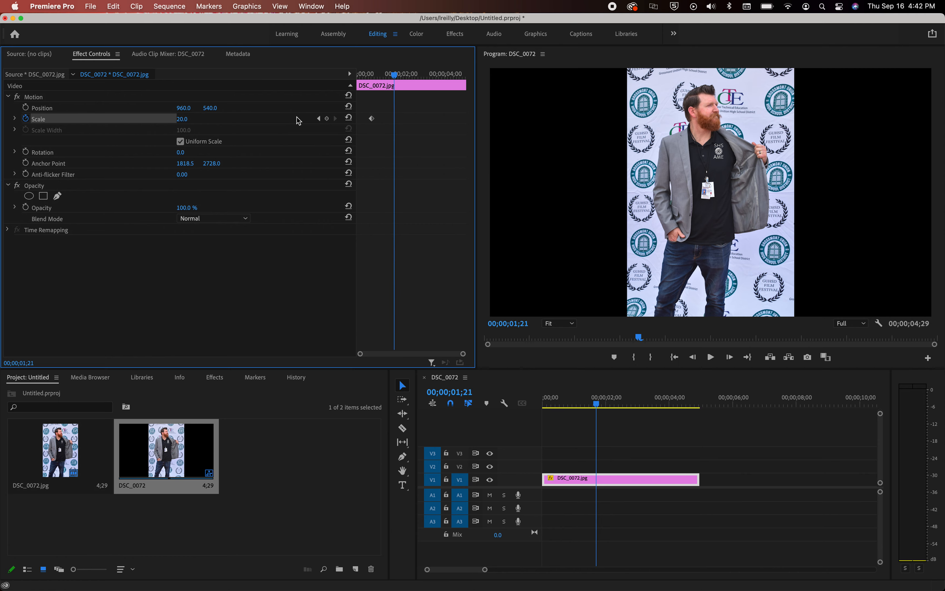
left_click(327, 119)
left_click(191, 120)
left_click(167, 118)
left_click_drag(175, 124, 181, 123)
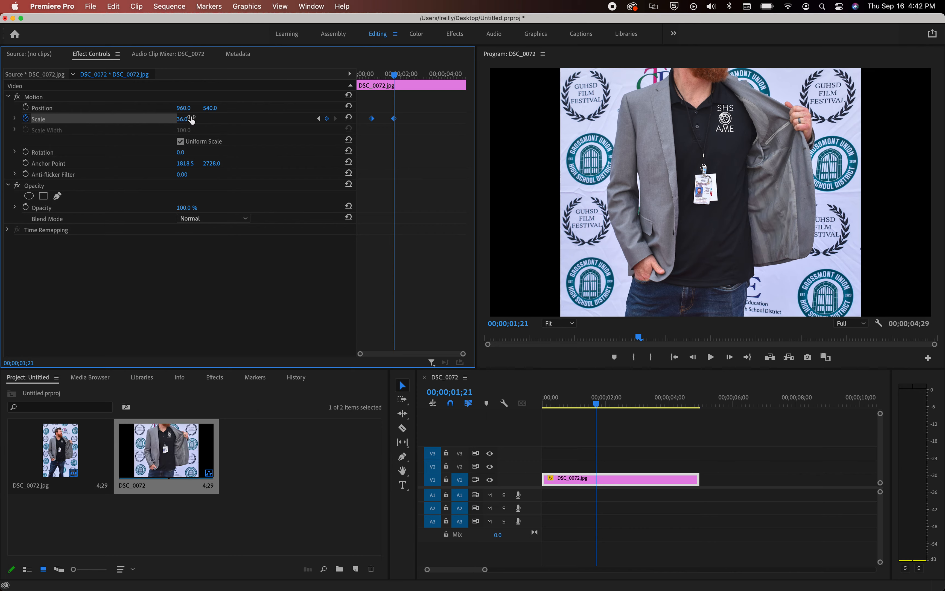
Step: Scrub and play between the two Scale keyframes to check the zoom-in
left_click_drag(395, 77, 374, 79)
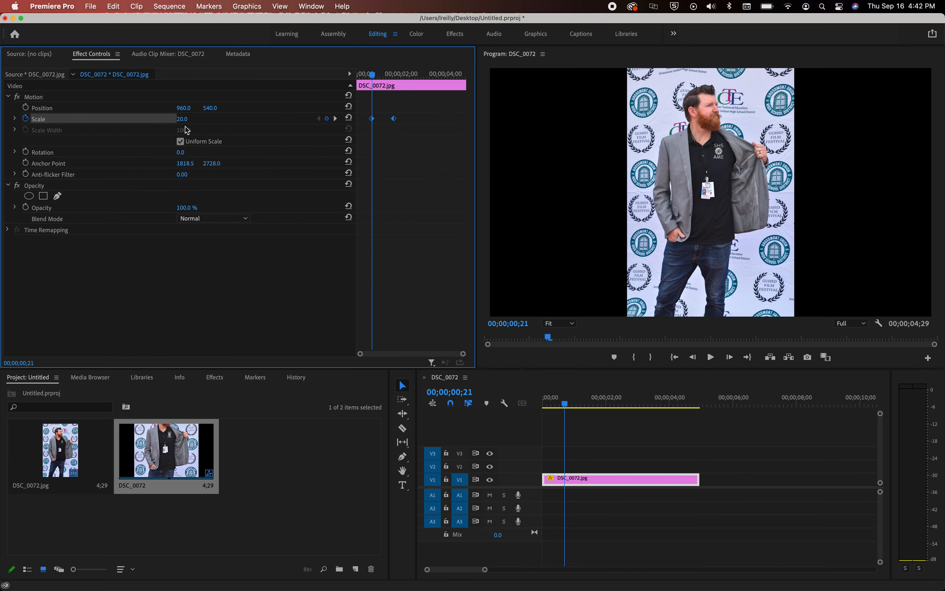
left_click(373, 77)
left_click_drag(373, 77, 394, 81)
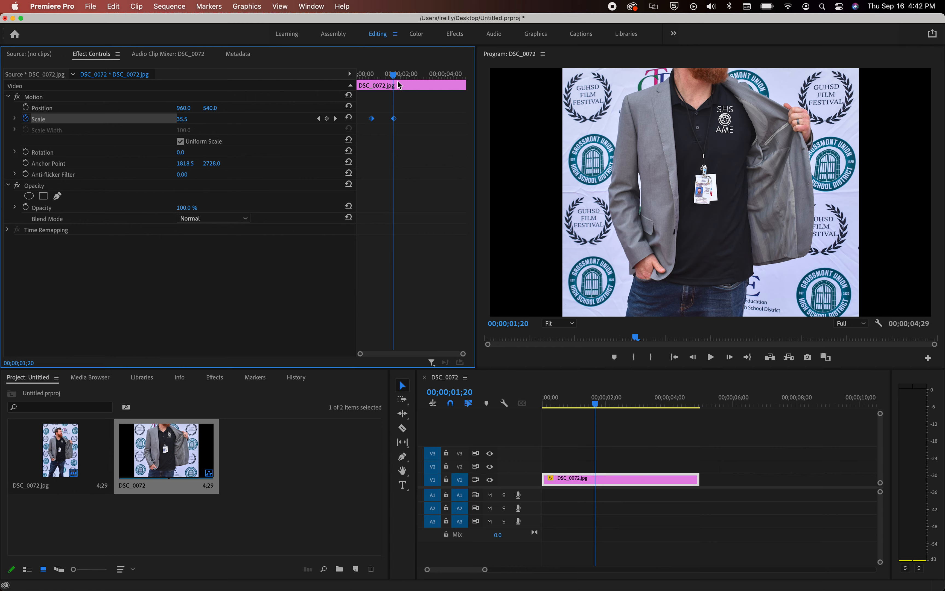
left_click_drag(393, 78, 370, 81)
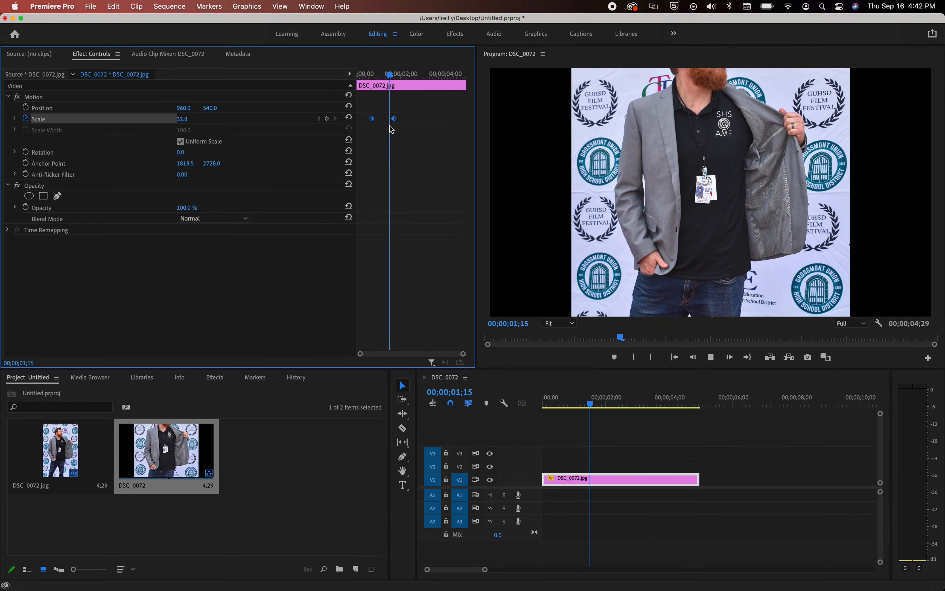
key("space")
left_click_drag(408, 79, 393, 129)
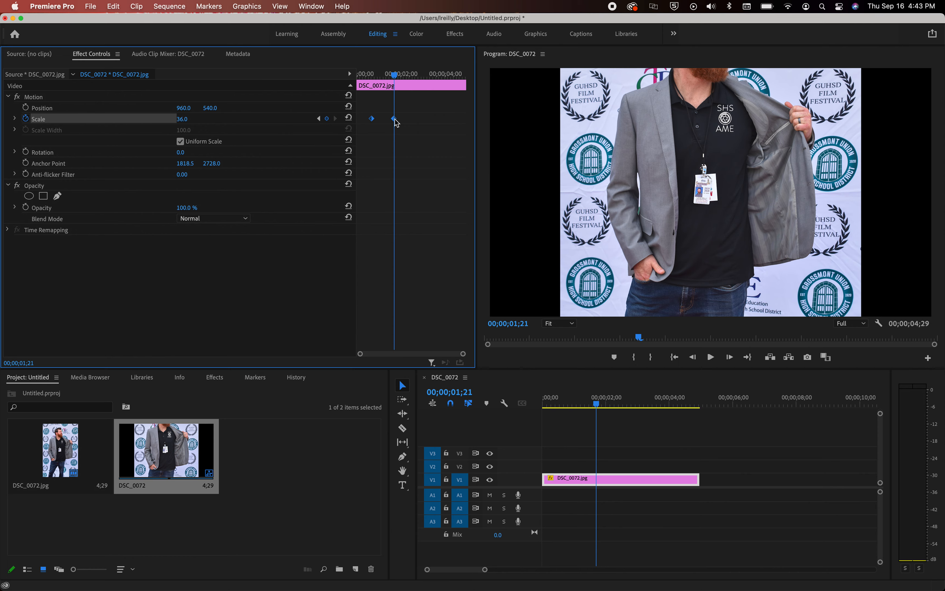
Step: Move the second Scale keyframe closer to the first one and play the faster zoom
mouse_move(396, 122)
left_mouse_down()
mouse_move(383, 122)
mouse_move(395, 122)
left_mouse_up()
left_click(385, 139)
left_click_drag(395, 122, 386, 122)
left_click_drag(394, 80, 371, 83)
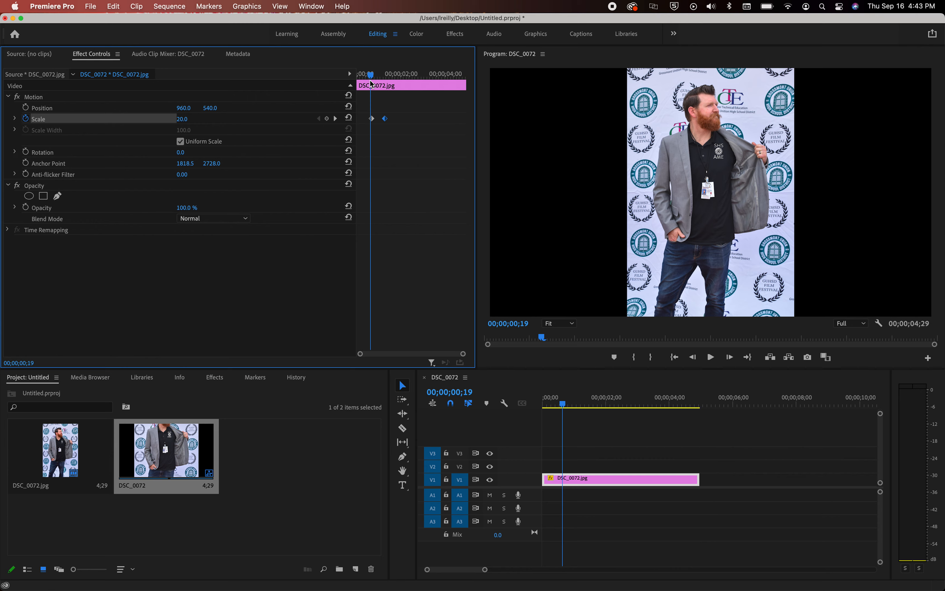
key("space")
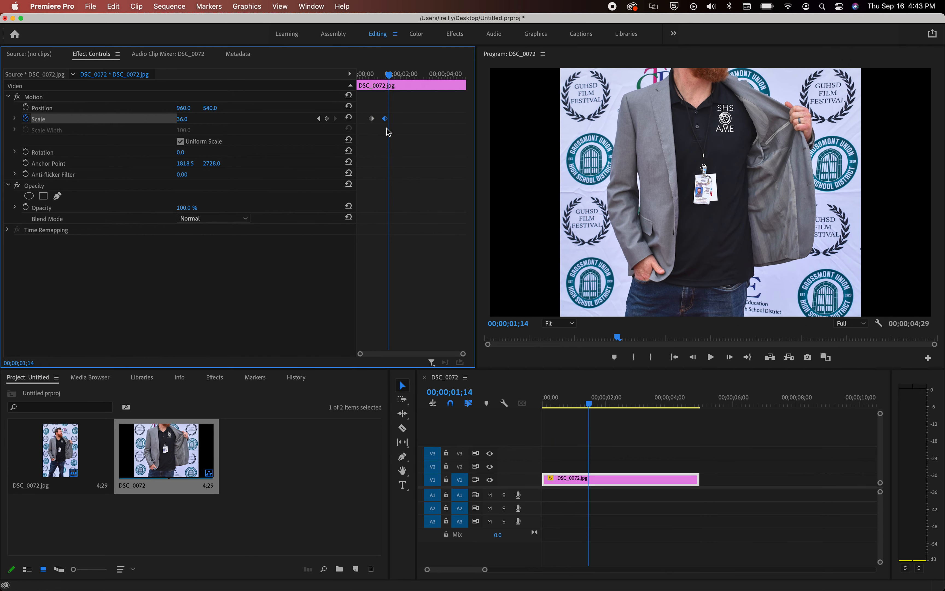
Step: Move the second Scale keyframe out to about 00;00;02;19 and play the slower zoom
left_click_drag(385, 119, 414, 118)
left_click_drag(390, 78, 369, 83)
key("space")
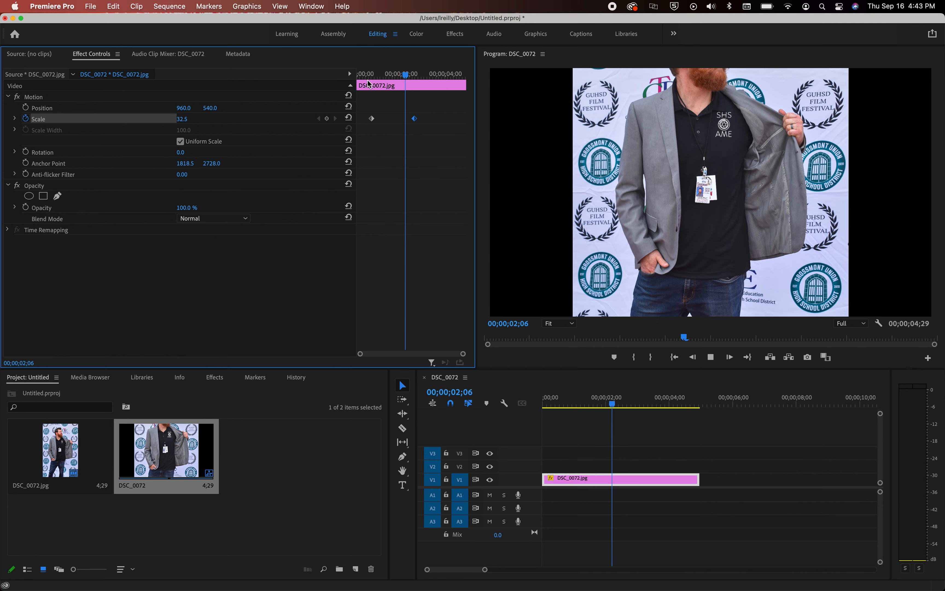
key("space")
left_click_drag(421, 78, 373, 86)
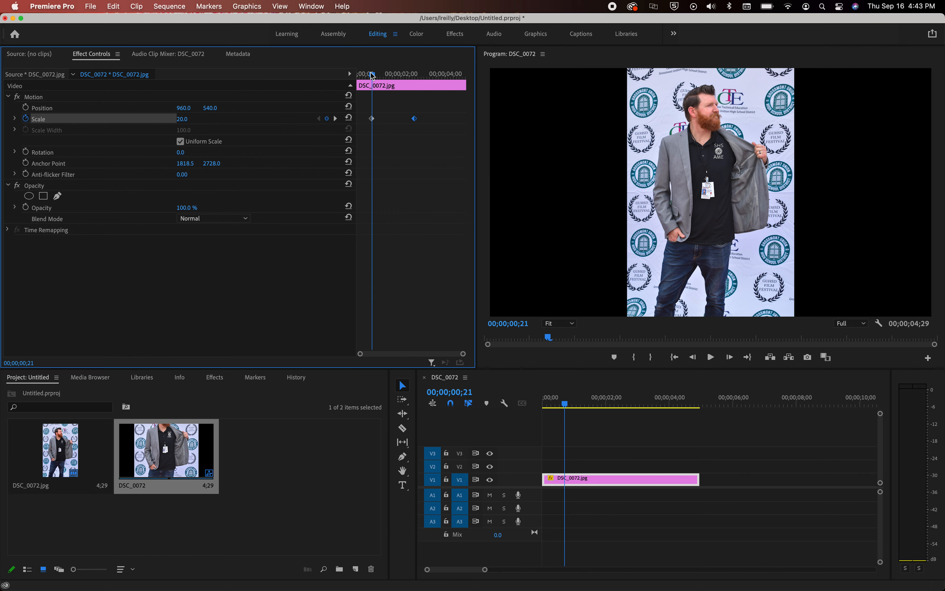
left_click_drag(373, 76, 367, 78)
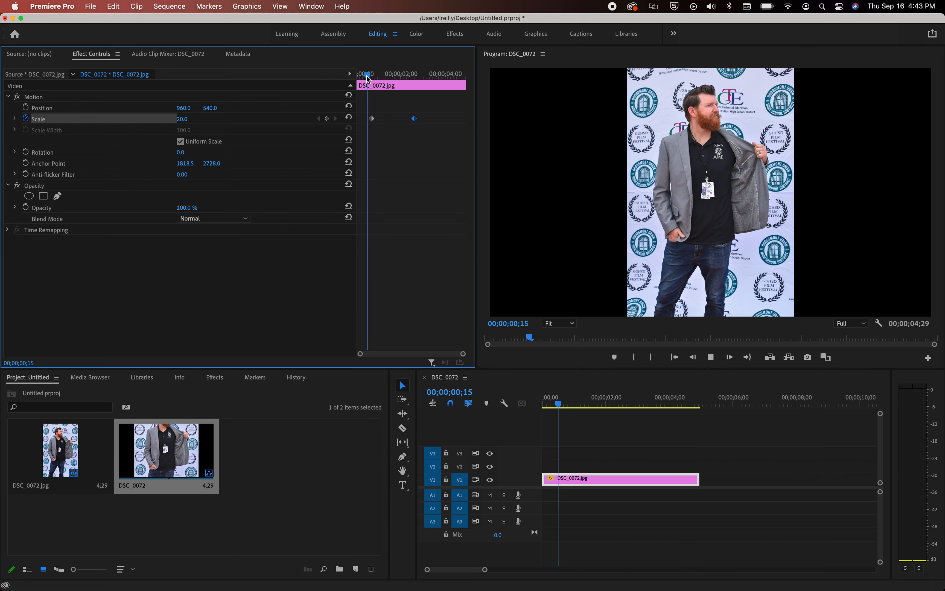
key("space")
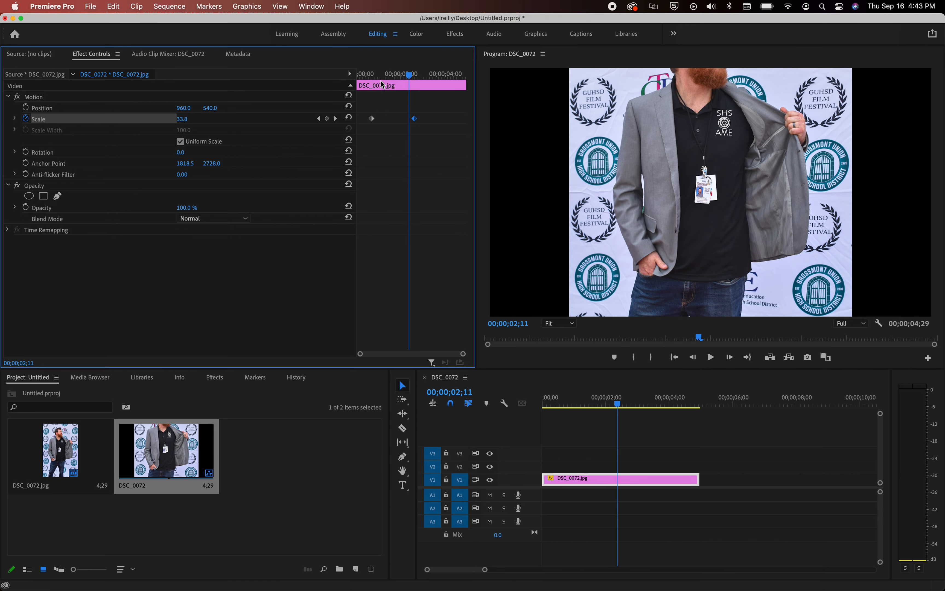
left_click_drag(410, 78, 372, 77)
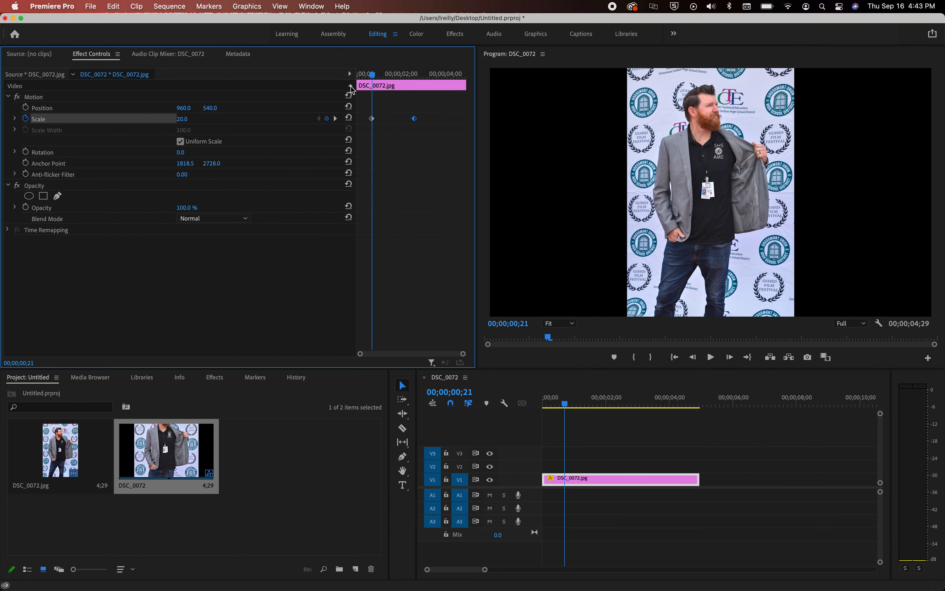
Step: Add a middle Scale keyframe at 00;00;01;12 with scale 34.4 and play the two-speed zoom
left_click(379, 77)
left_click_drag(379, 76, 392, 77)
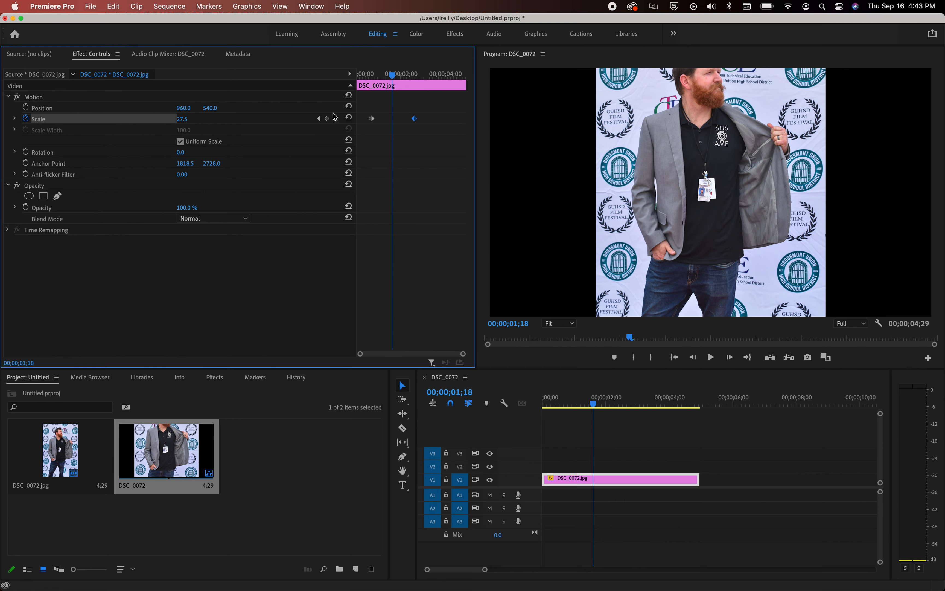
left_click(327, 119)
left_click_drag(392, 120, 387, 119)
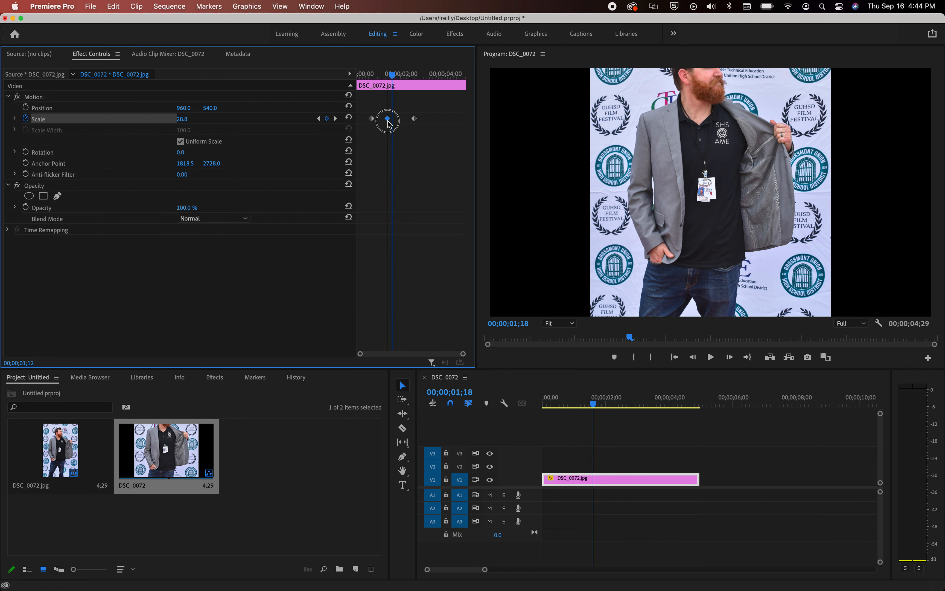
left_click_drag(394, 78, 389, 79)
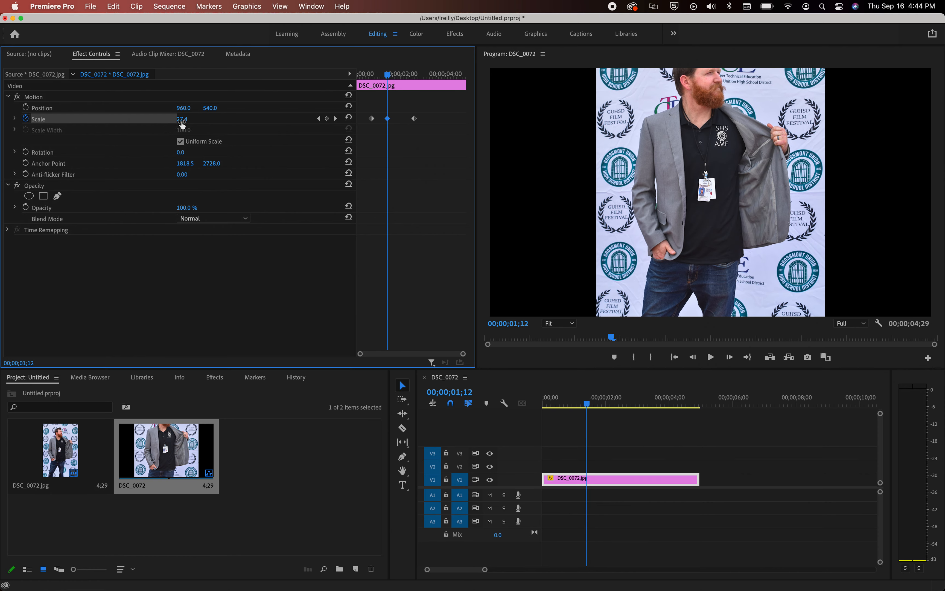
left_click_drag(181, 119, 210, 119)
left_click_drag(388, 75, 370, 81)
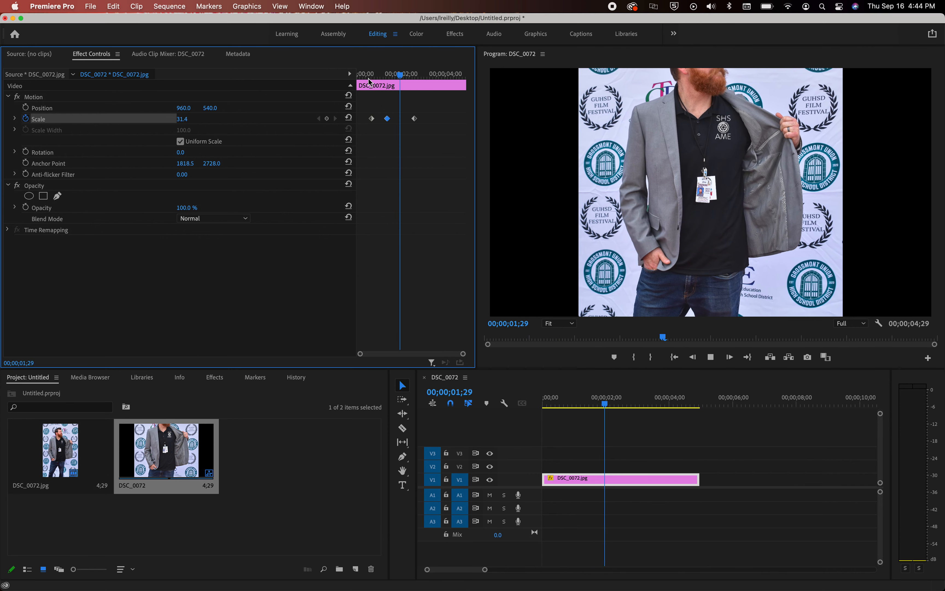
key("space")
Step: Delete the middle Scale keyframe at 00;00;01;12
left_click_drag(416, 78, 387, 80)
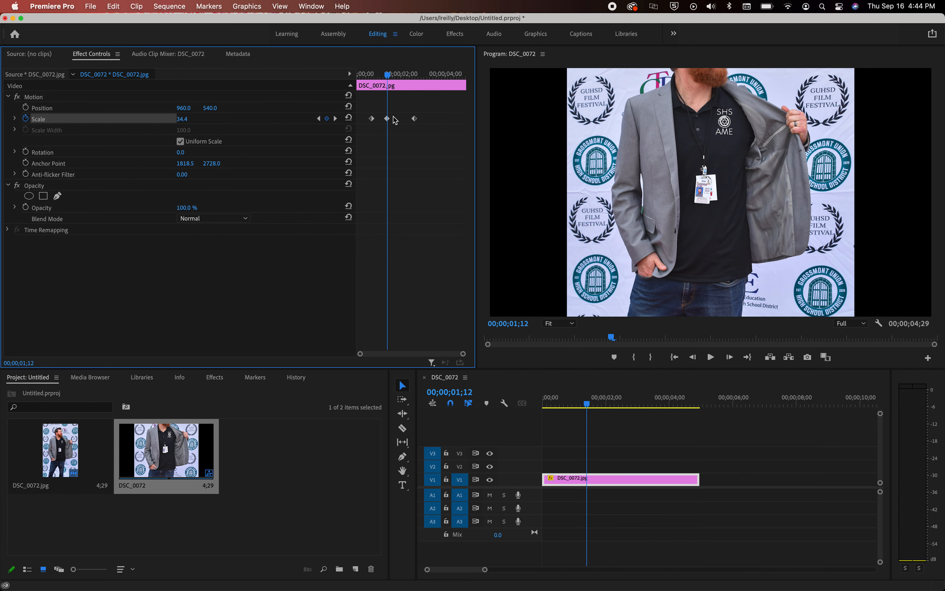
key("Delete")
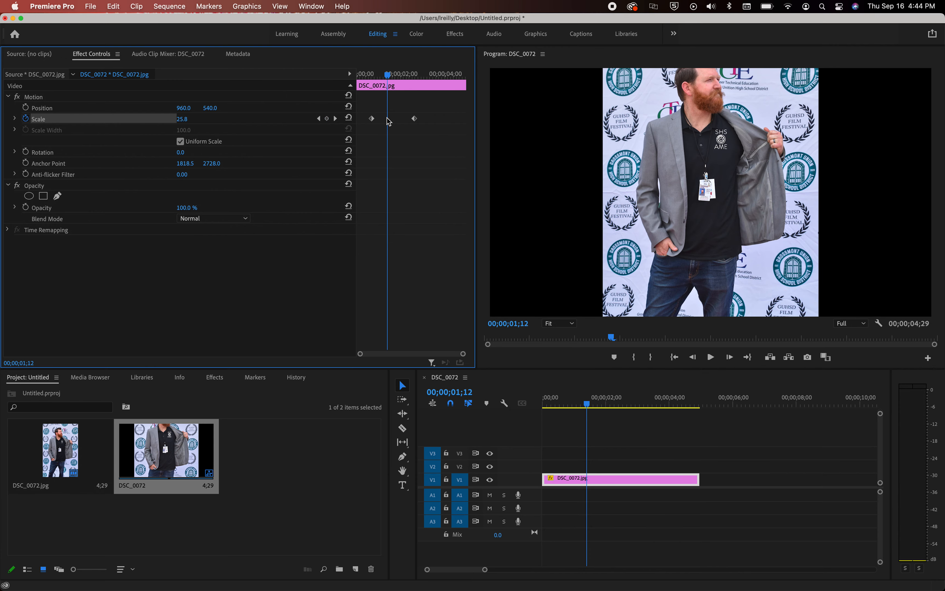
Step: Turn on Position keyframing at 00;00;00;21, aligned with the first Scale keyframe
left_click(370, 84)
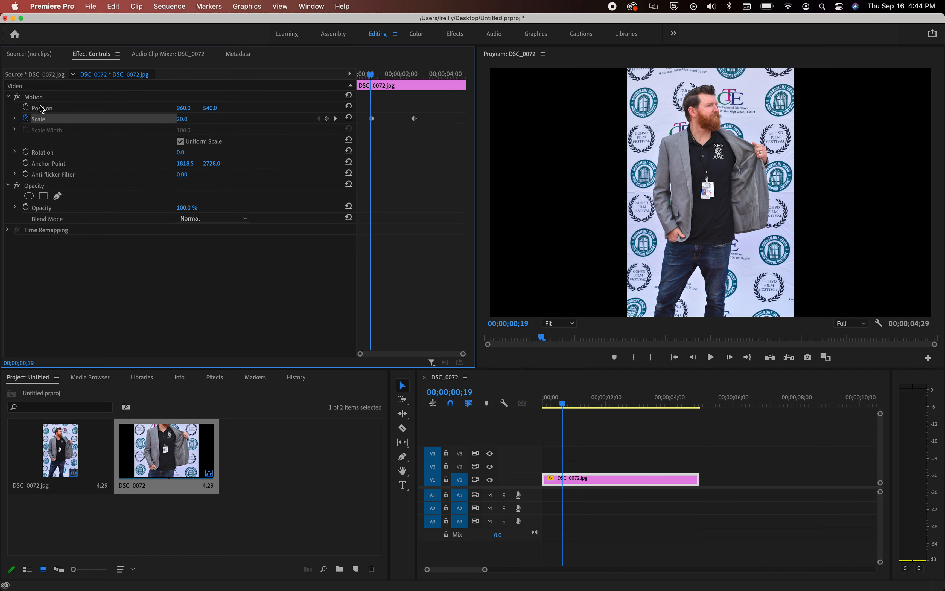
left_click(371, 74)
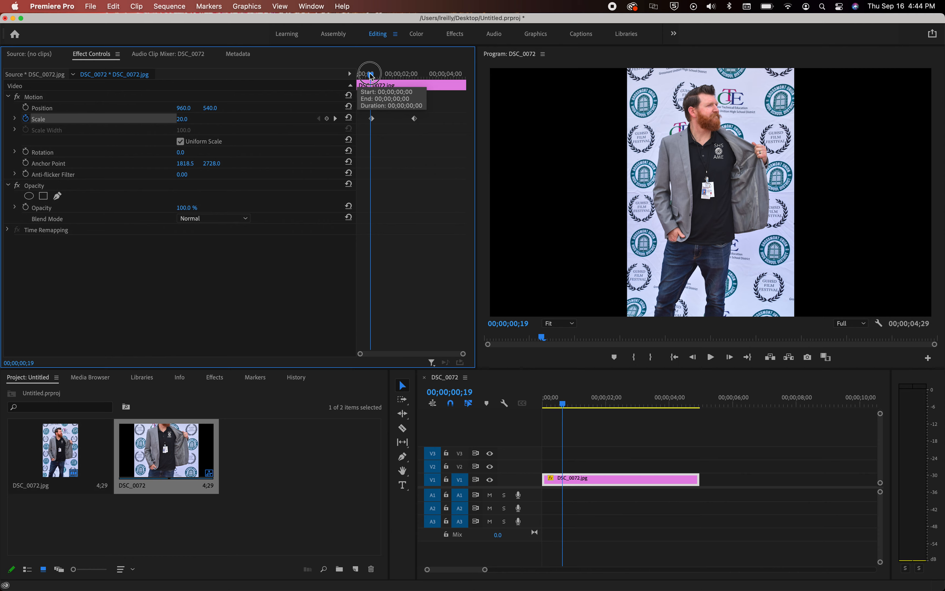
left_click_drag(371, 74, 372, 74)
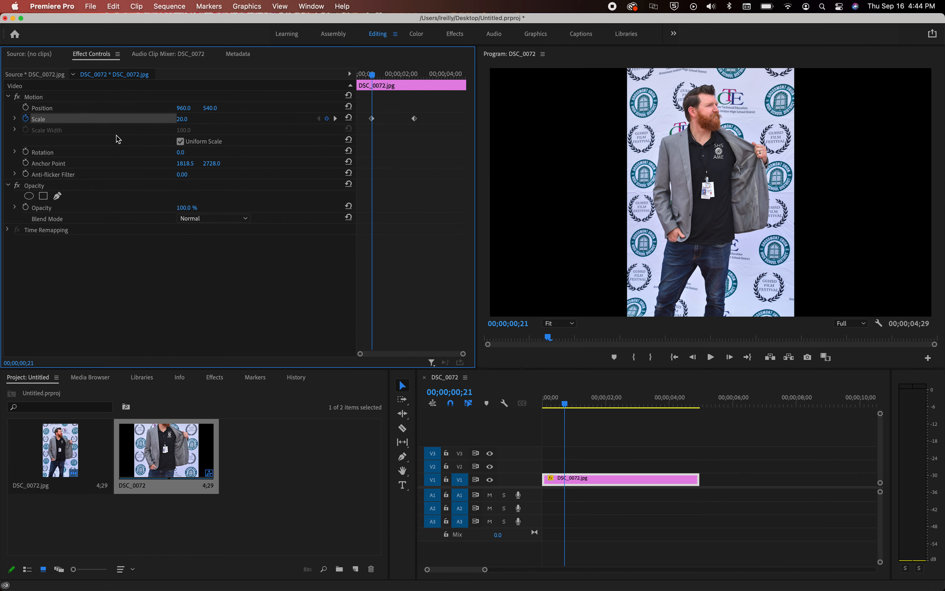
left_click(26, 108)
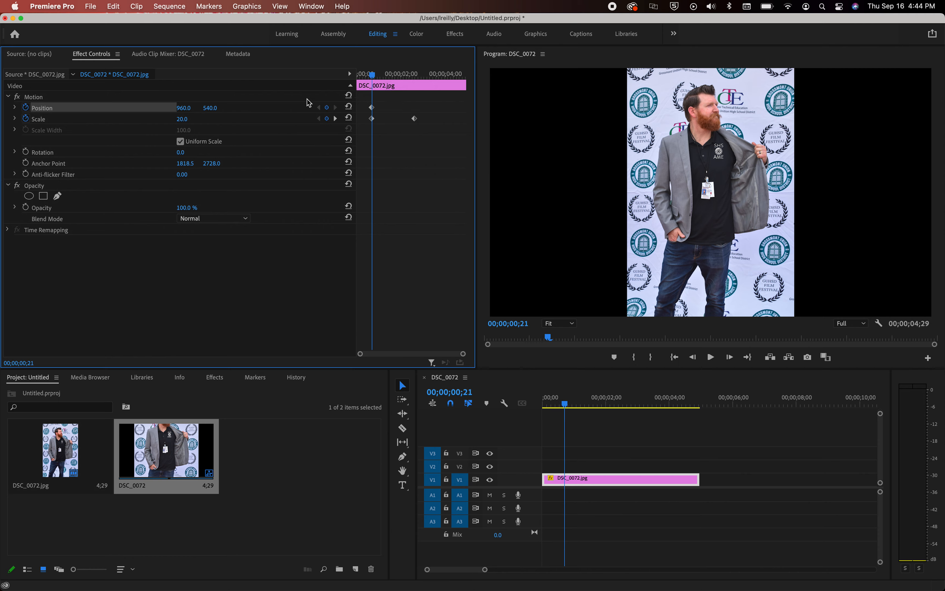
Step: Add a second Position keyframe at 00;00;02;19 and set its vertical position to 952 so the face stays in frame
left_click_drag(373, 79, 415, 83)
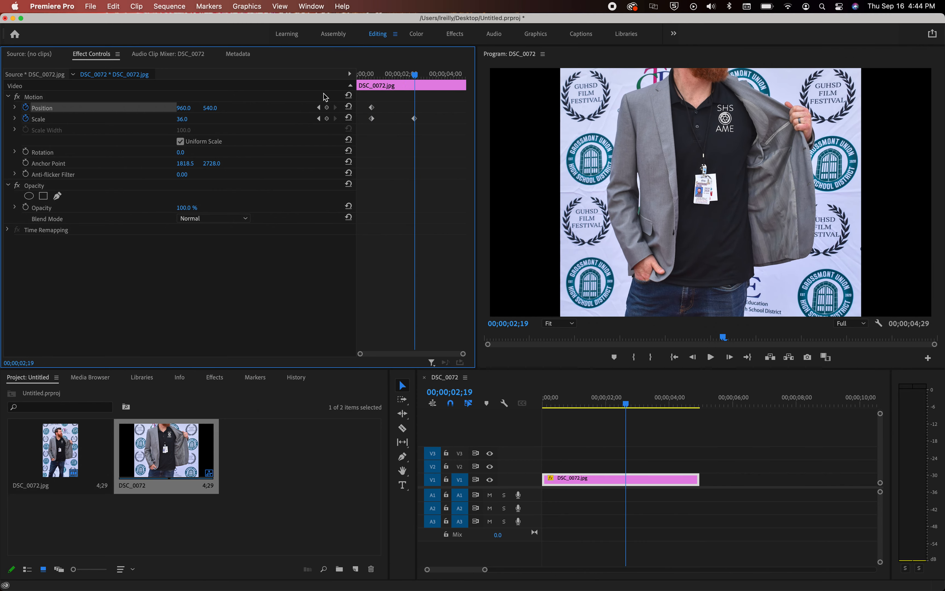
left_click(327, 108)
left_click(721, 147)
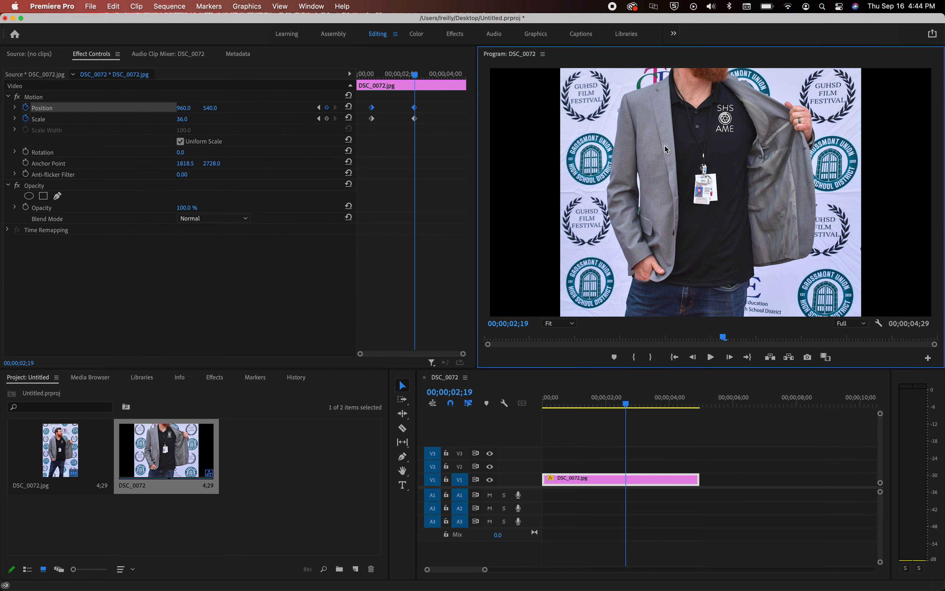
left_click(72, 110)
left_click_drag(742, 151, 743, 200)
left_click_drag(207, 108, 368, 109)
Step: Play the combined zoom and position move, and return the playhead to 00;00;00;00
left_click_drag(414, 75, 370, 87)
key("space")
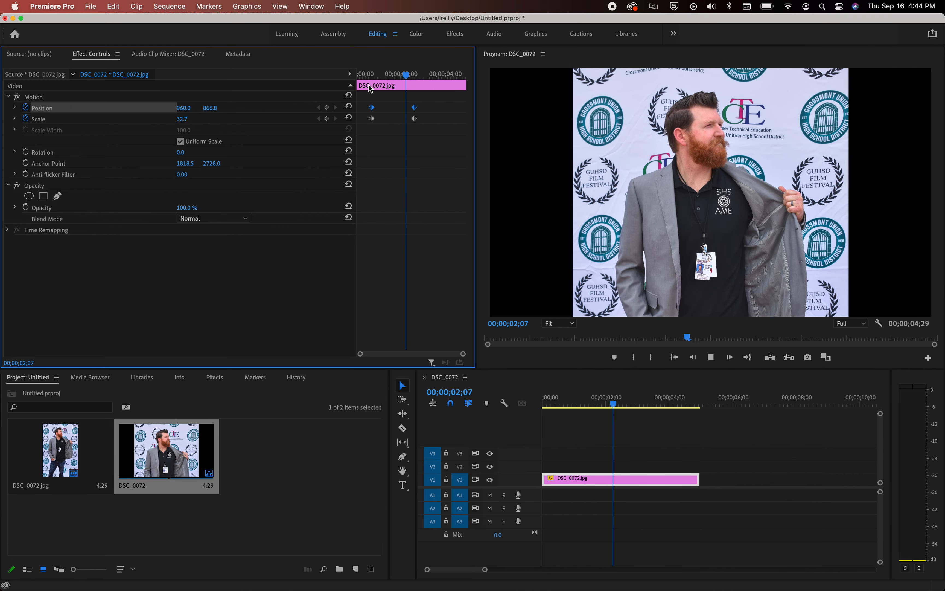
key("space")
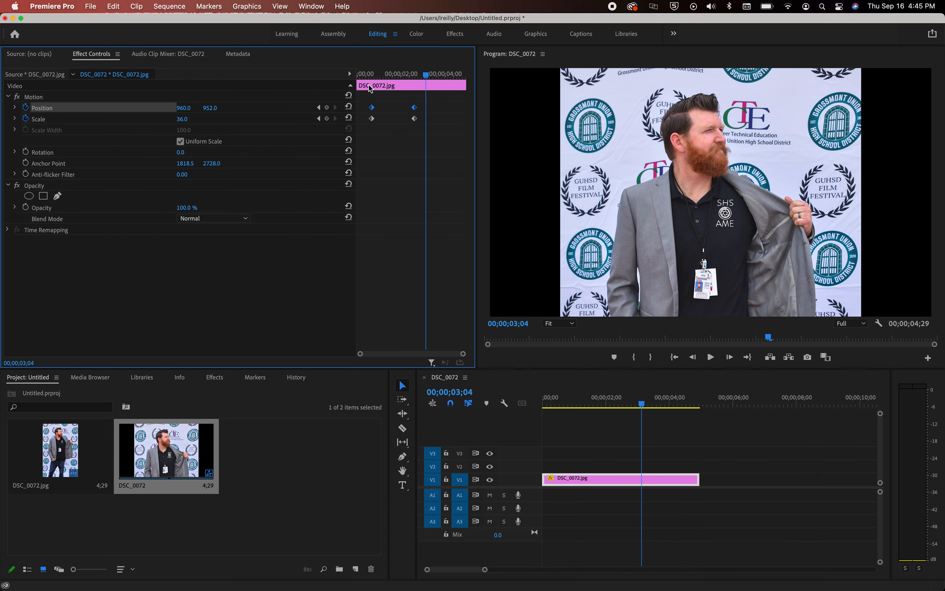
left_click_drag(427, 75, 367, 82)
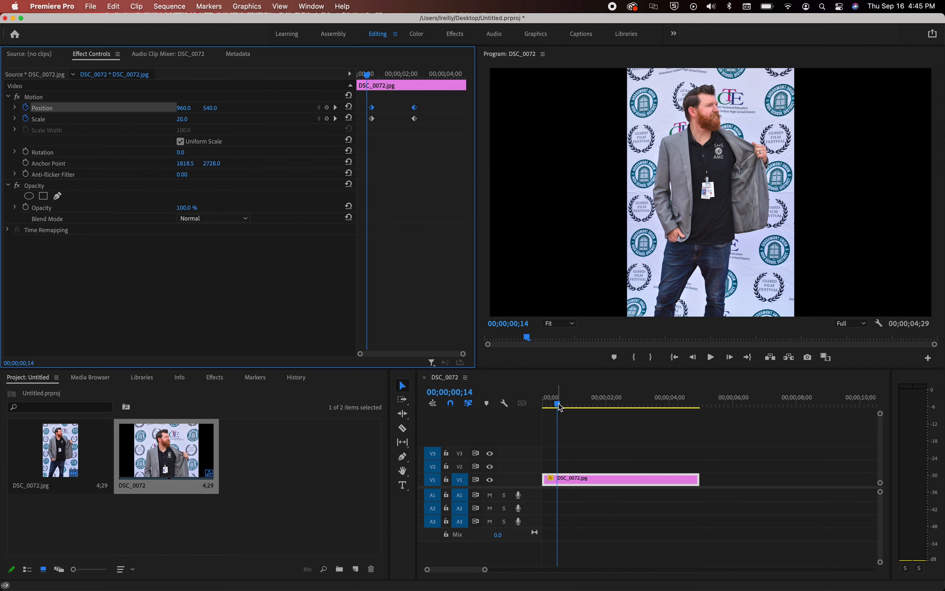
left_click_drag(560, 406, 539, 405)
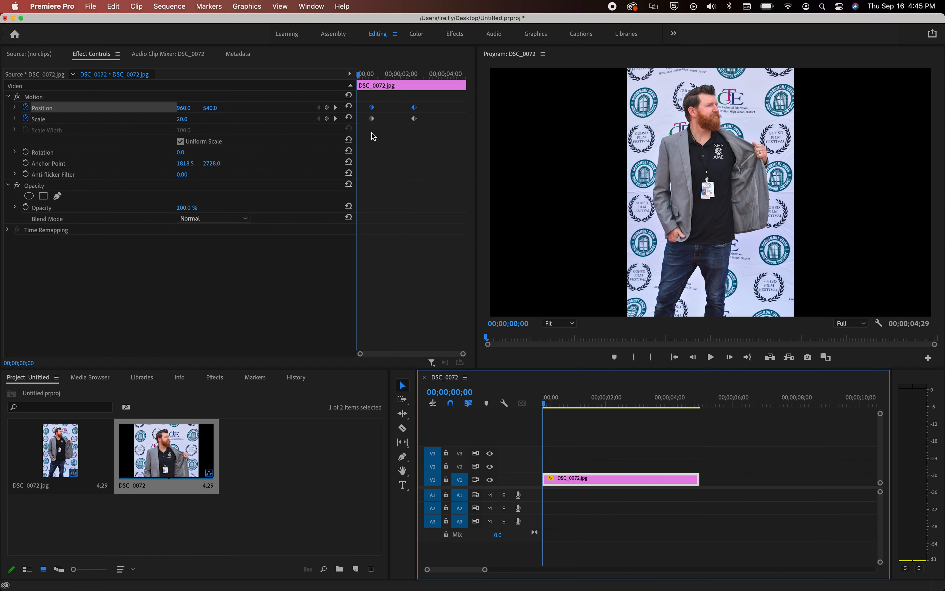
Step: Capture a screenshot of the Effect Controls area showing the Position and Scale keyframes
key("super+shift+4")
left_click_drag(2, 41, 474, 360)
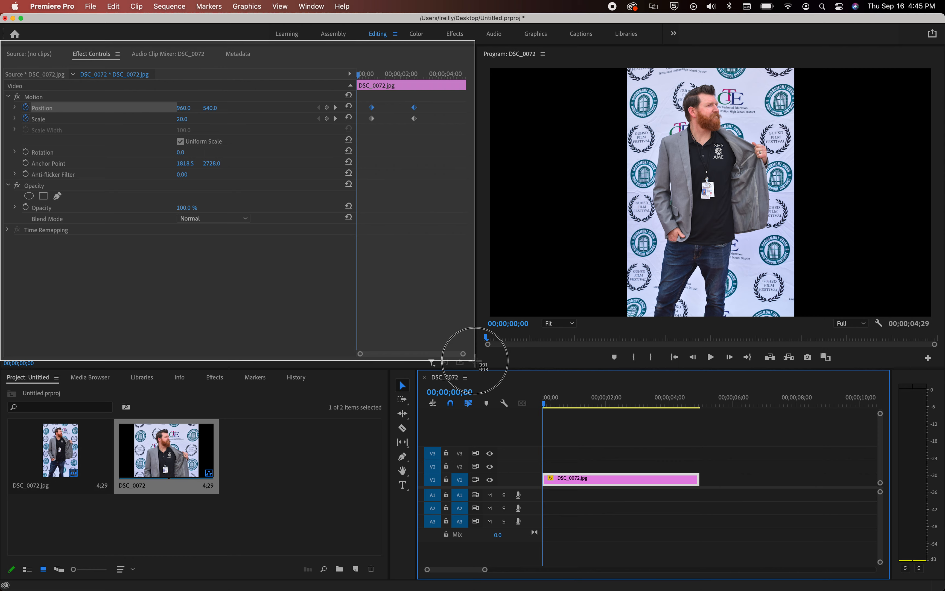
left_click_drag(476, 361, 475, 361)
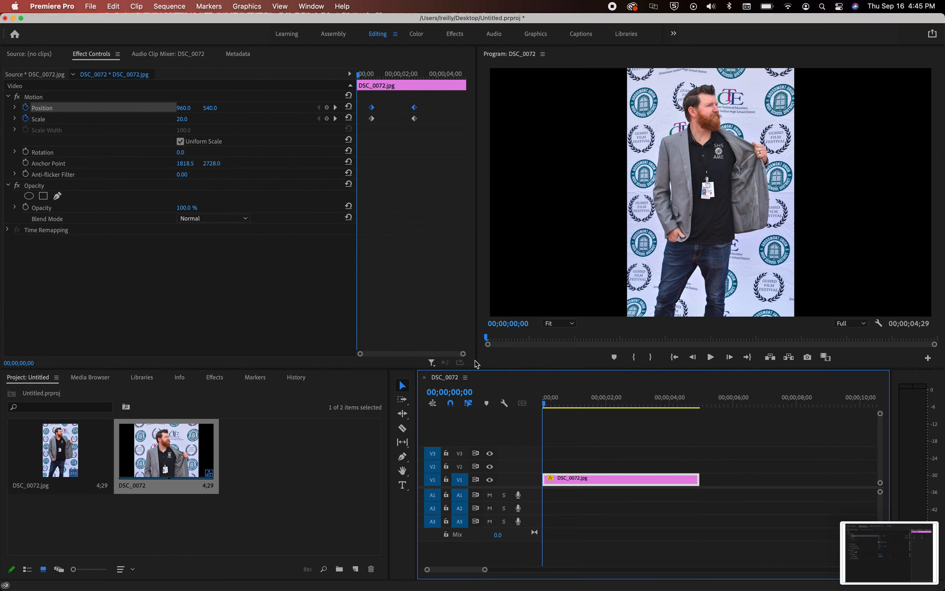